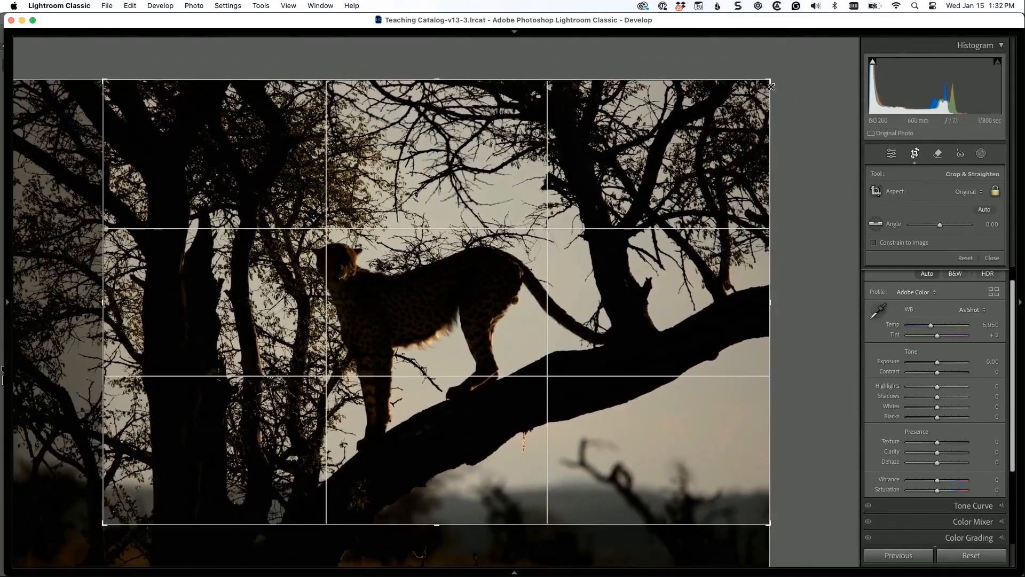
- Crop the photo tighter around the cheetah on the branch, keeping the original aspect ratio, and apply the crop
drag(771, 84, 718, 129)
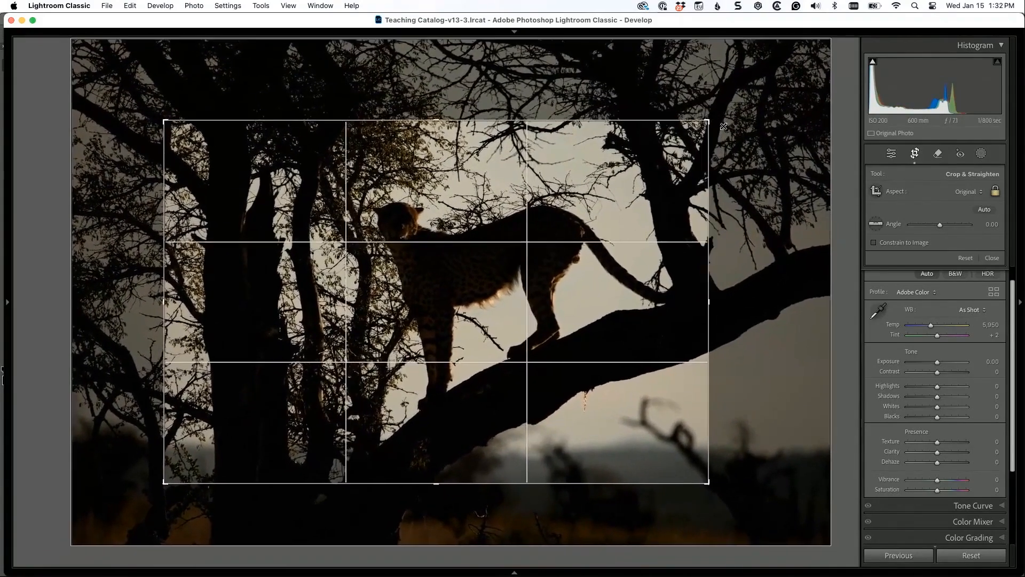
drag(626, 243, 609, 241)
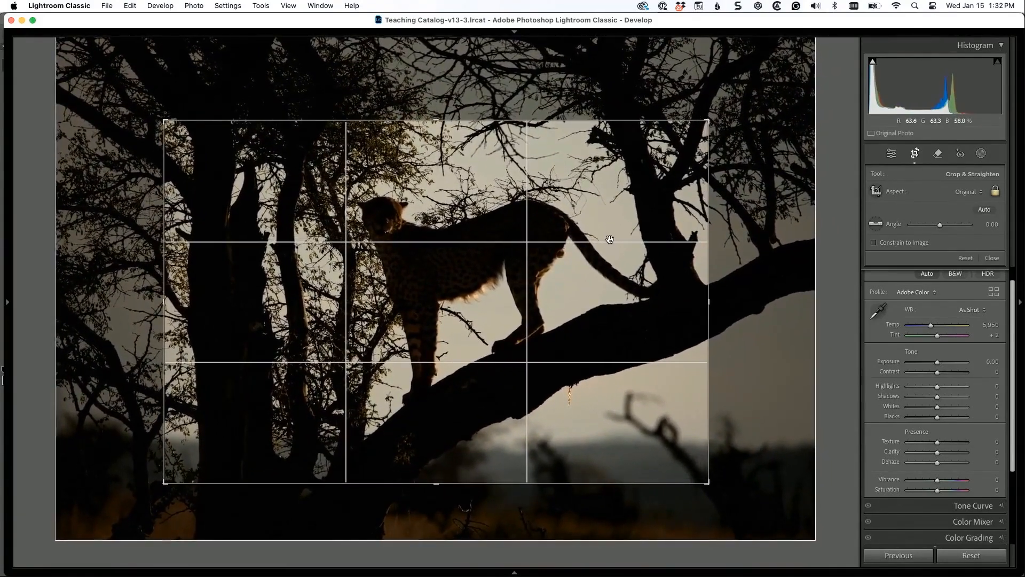
key(Return)
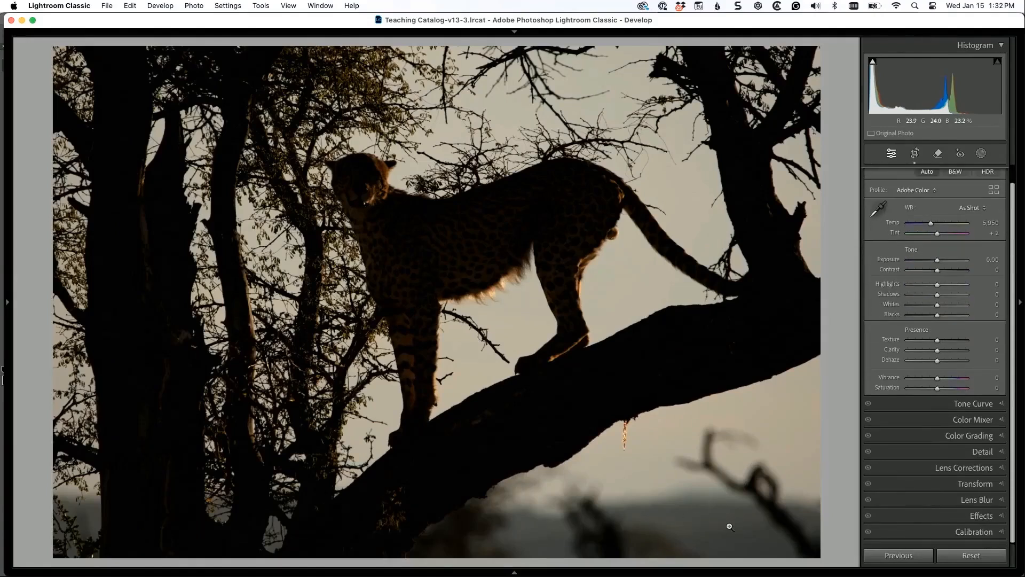
- Compare the Adobe Color and Adobe Landscape profiles, keep Adobe Landscape, and apply Auto tone adjustments to the photo
scroll(945, 297, up, 1)
scroll(945, 297, up, 3)
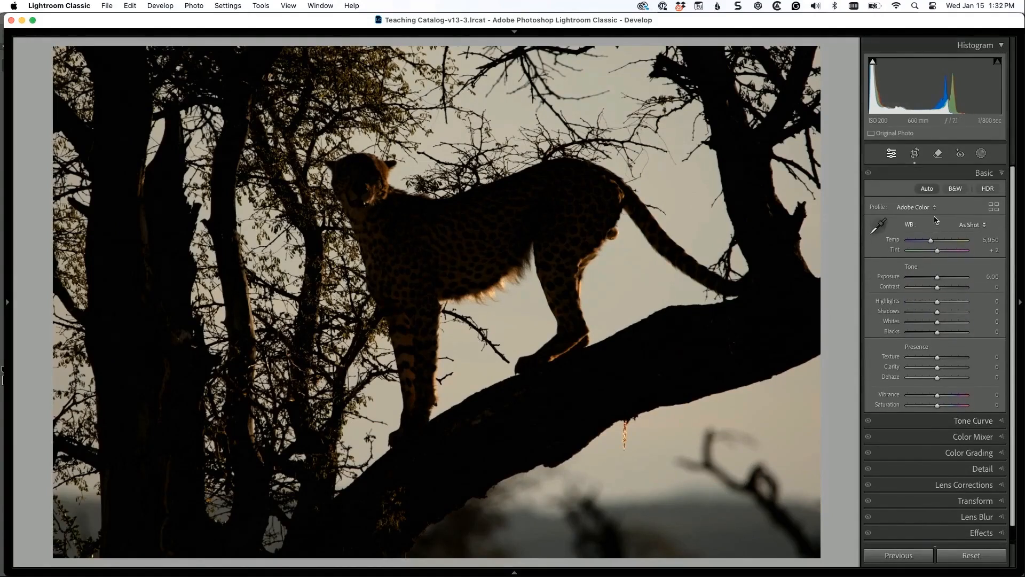
click(922, 208)
click(927, 217)
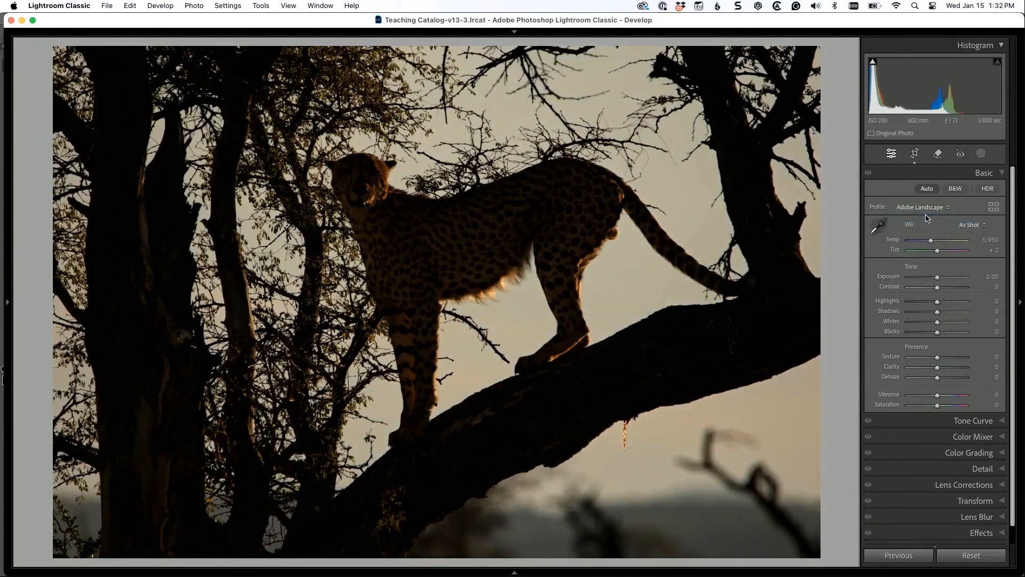
click(926, 208)
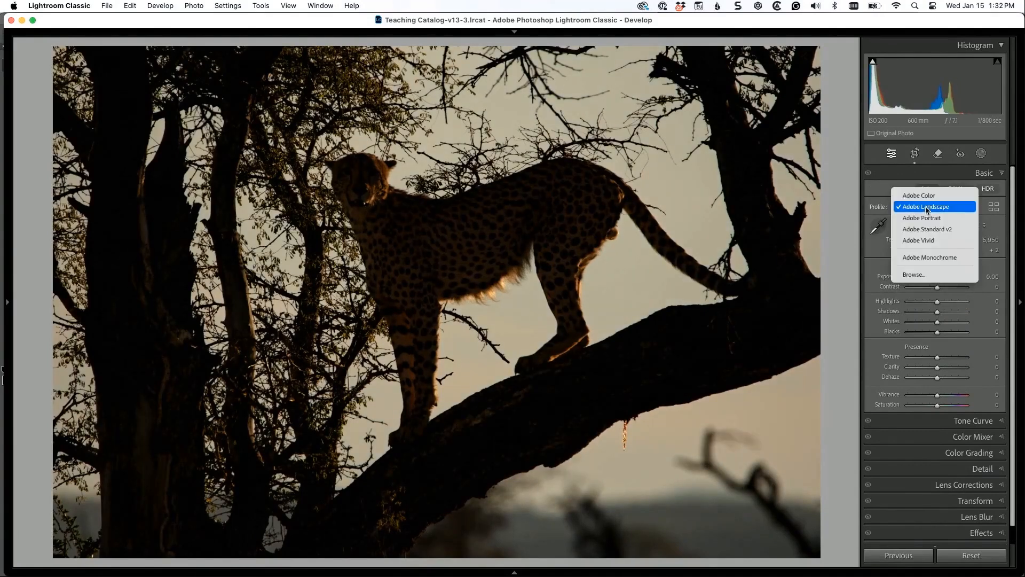
click(925, 197)
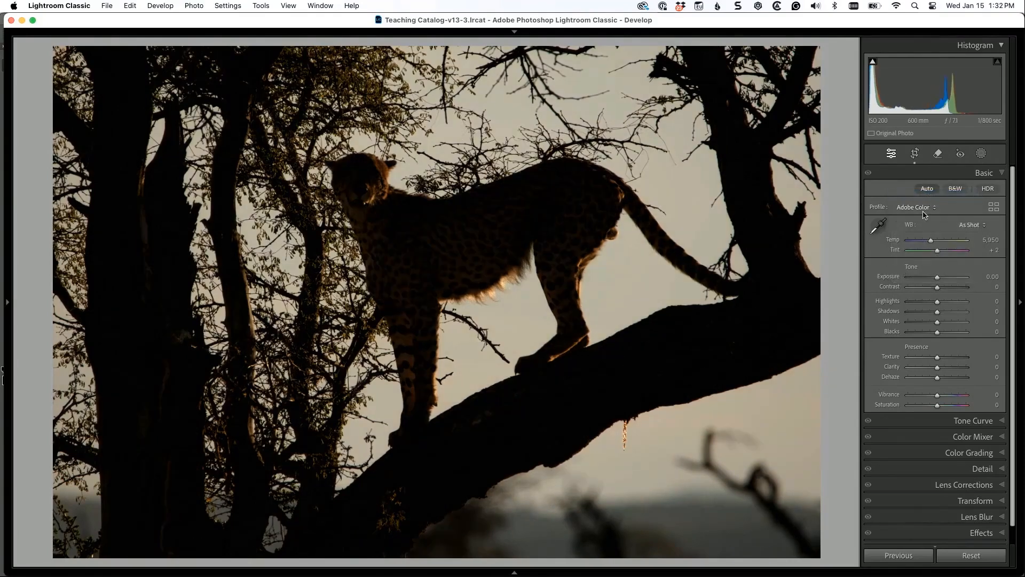
click(924, 207)
click(924, 217)
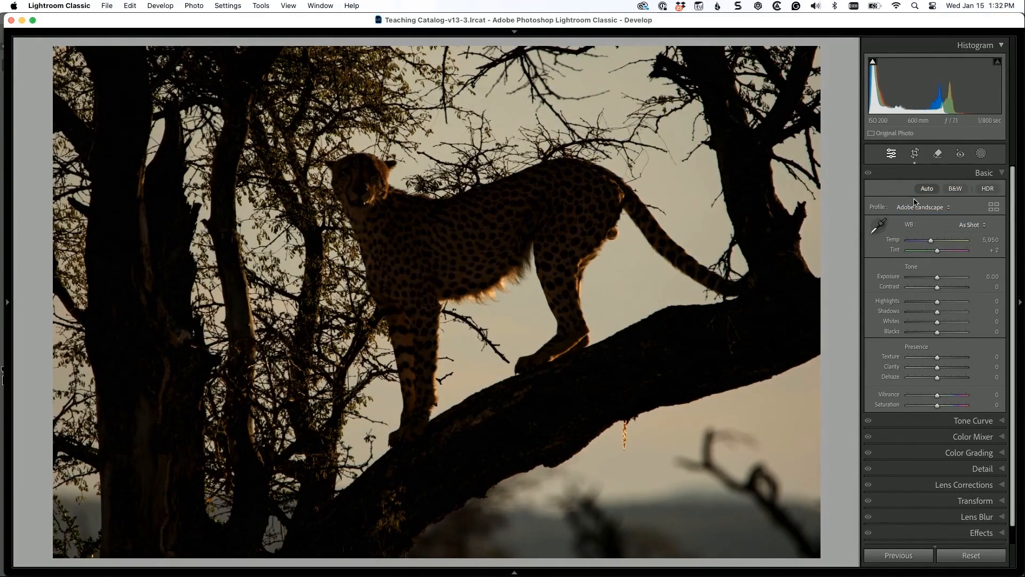
click(927, 189)
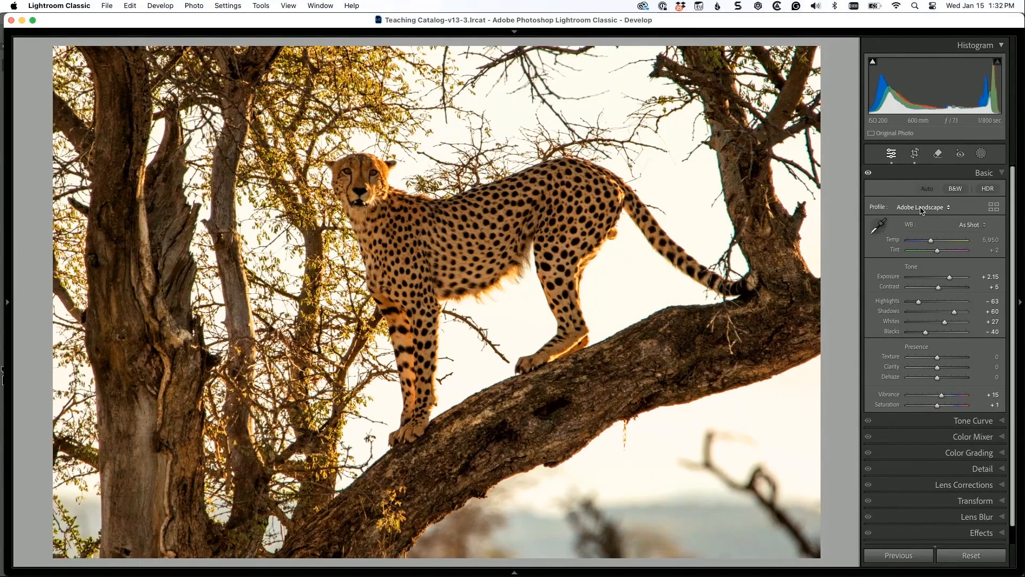
- Create a sky mask and set its Highlights to -70 and Temp to -67
click(981, 154)
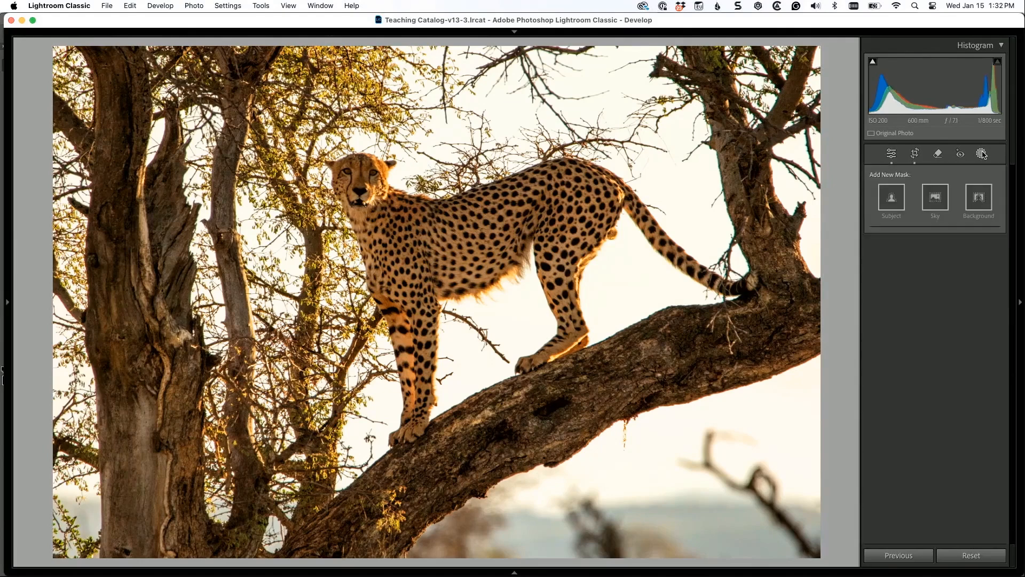
click(935, 197)
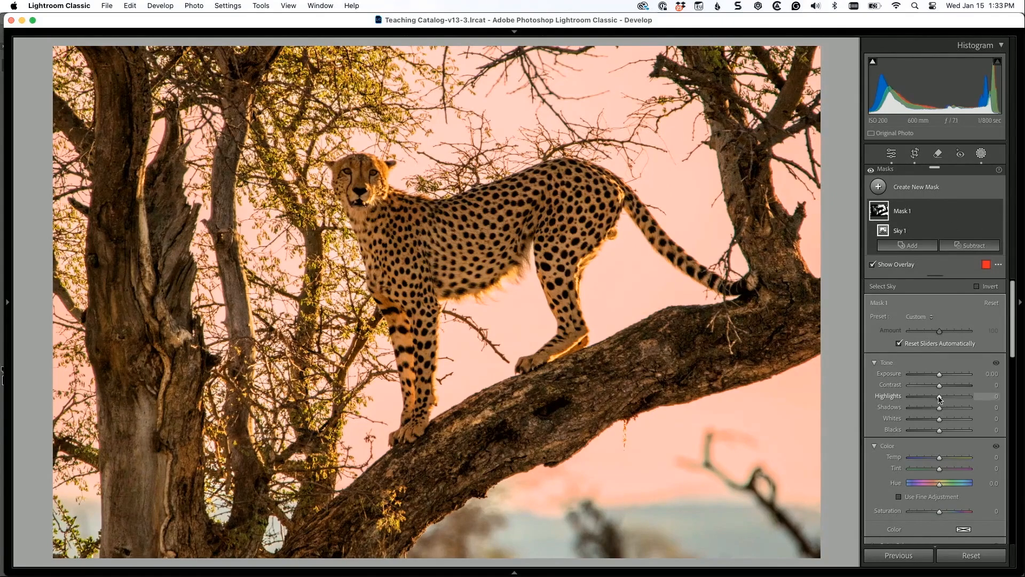
drag(940, 398, 919, 401)
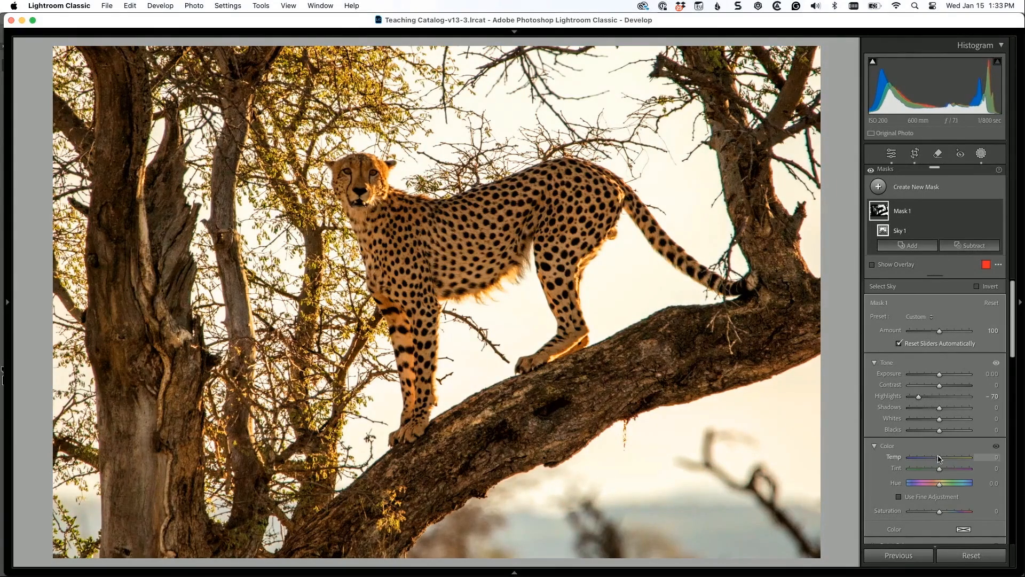
drag(940, 460, 906, 466)
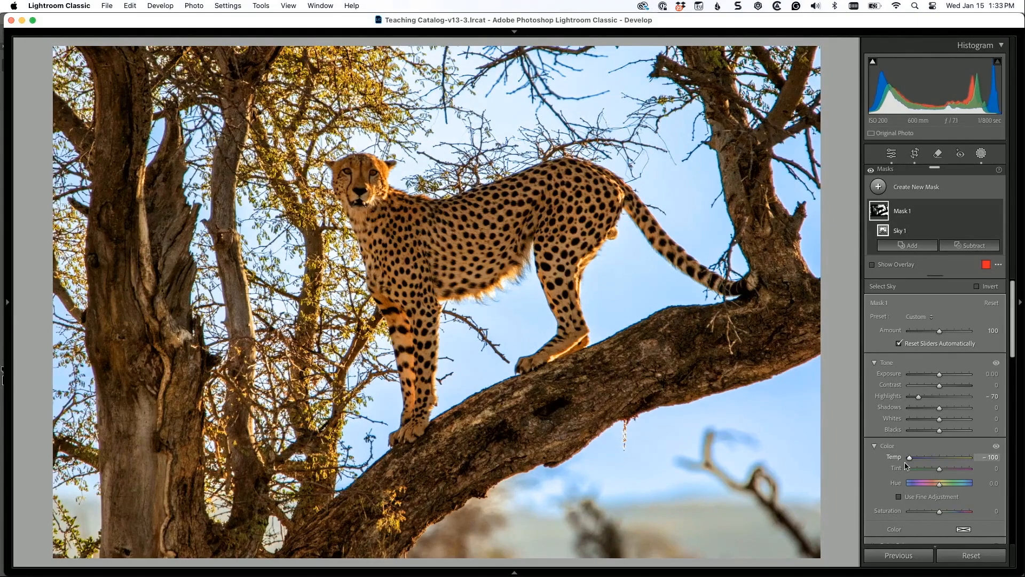
drag(906, 466, 920, 464)
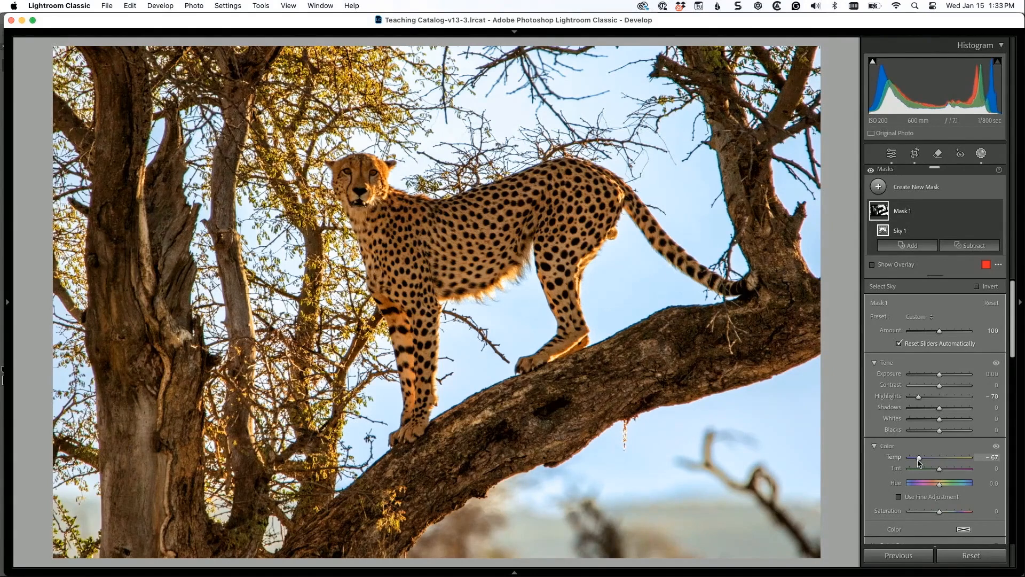
- Tighten the crop slightly around the cheetah from both sides, reposition the photo within it, and apply the crop
click(915, 153)
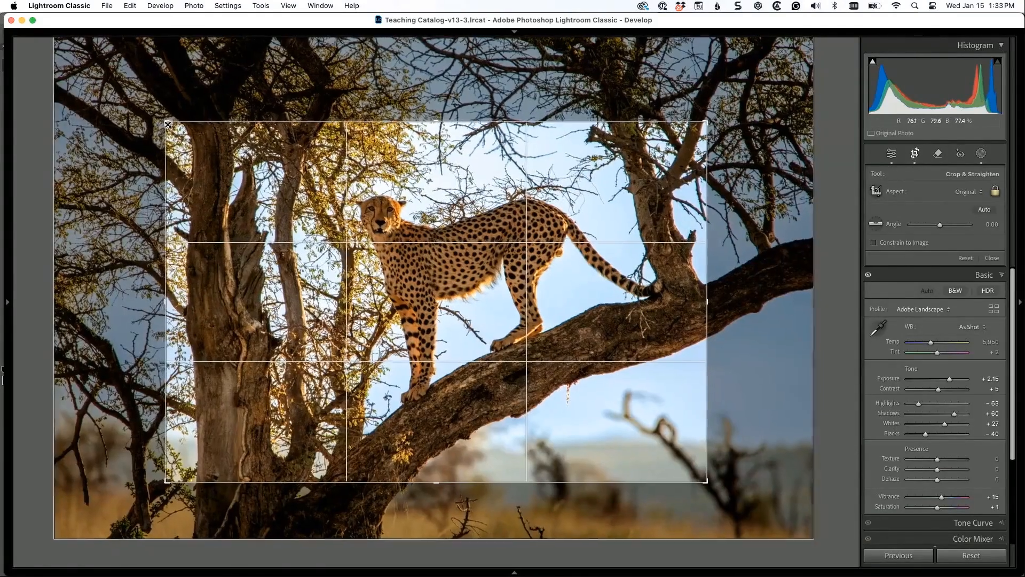
drag(168, 125, 186, 130)
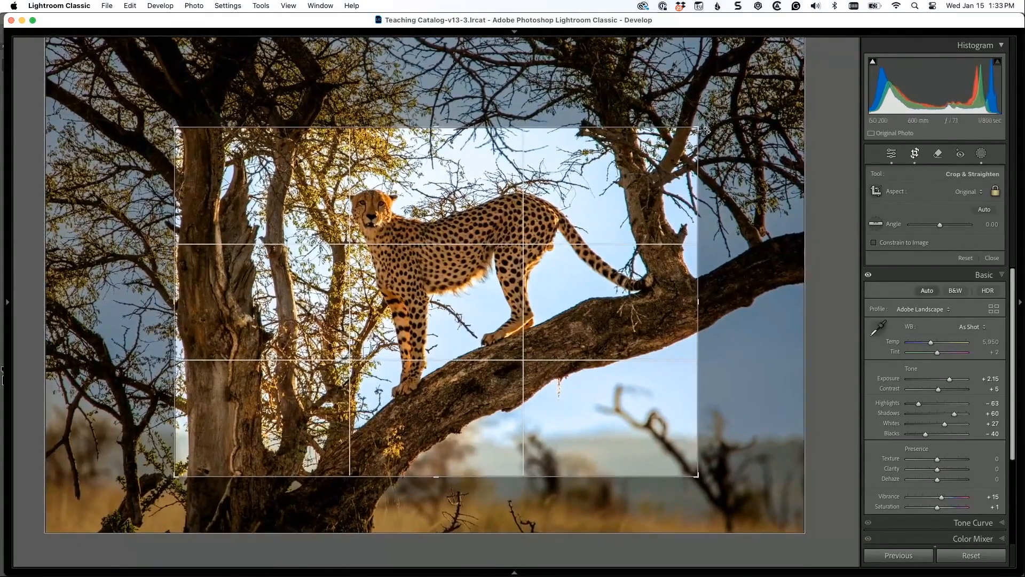
drag(707, 130, 693, 135)
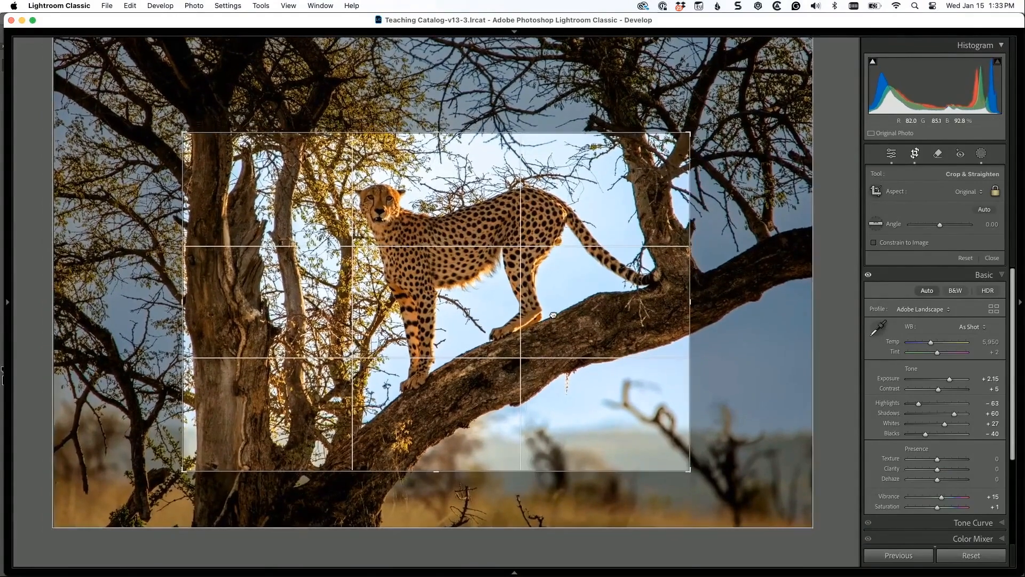
drag(554, 315, 553, 327)
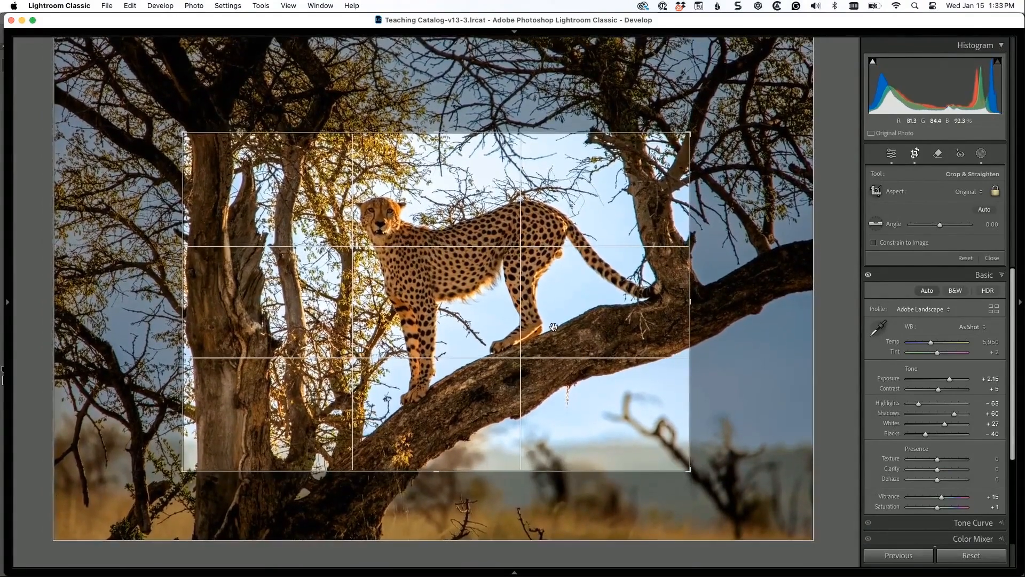
key(Return)
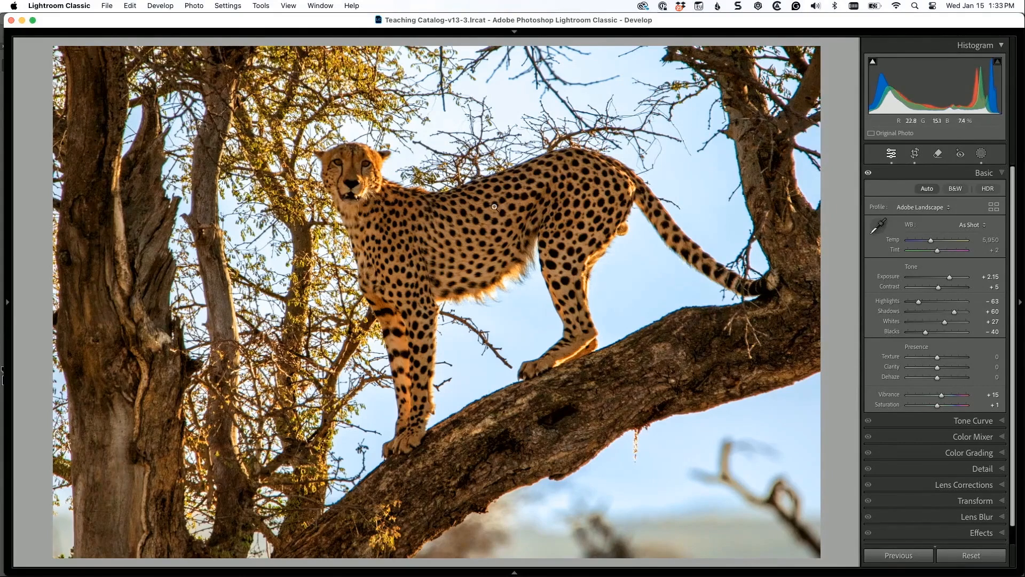
- Create a subject mask of the cheetah and set its Exposure to 0.16
click(982, 154)
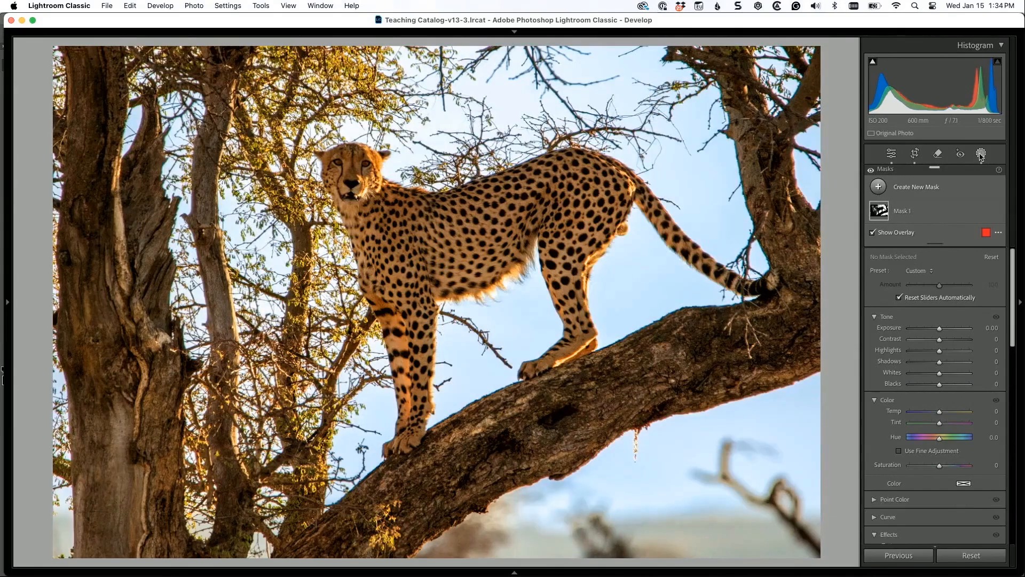
click(879, 187)
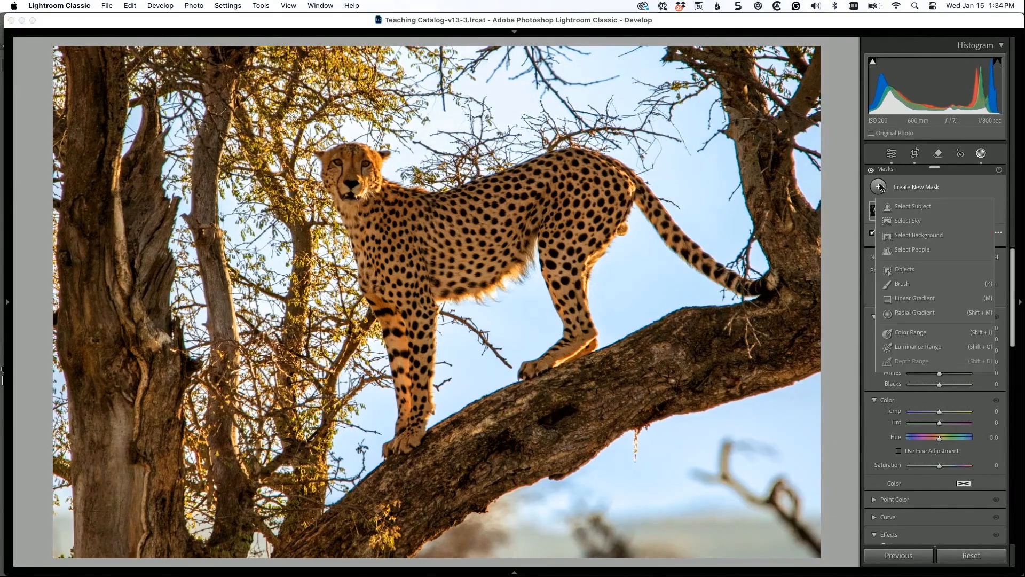
click(920, 210)
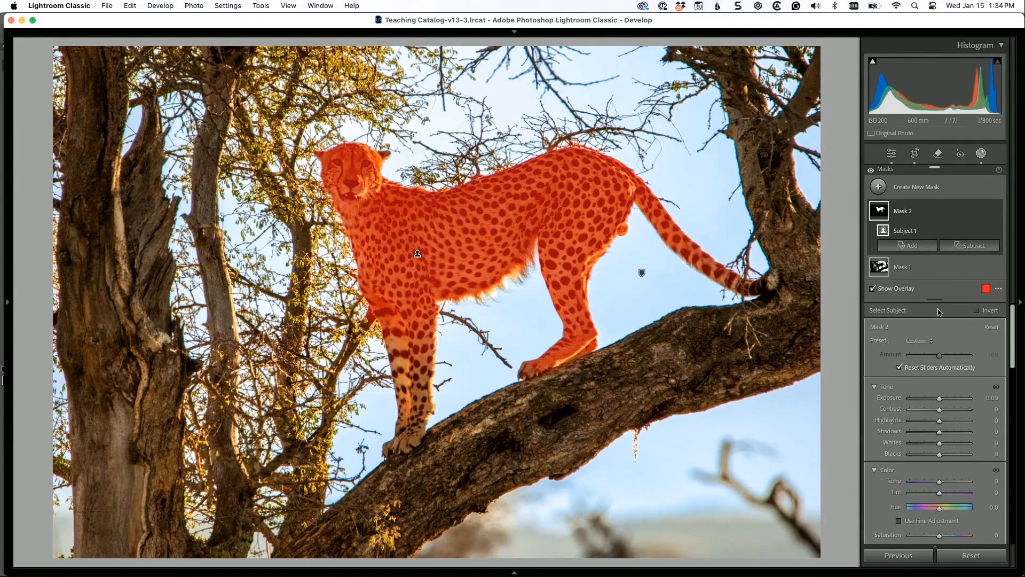
drag(940, 401, 944, 400)
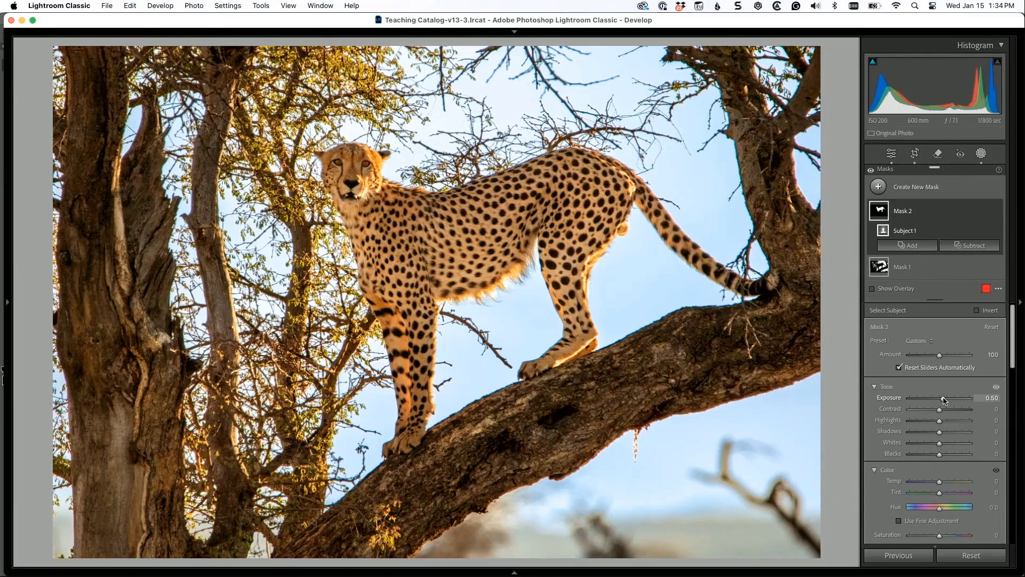
drag(943, 401, 941, 404)
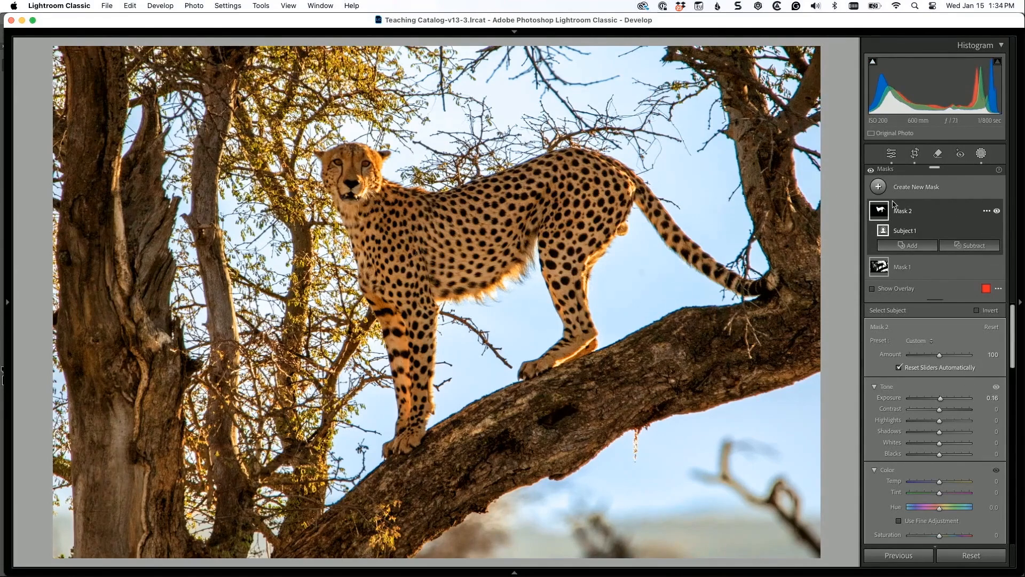
- Create a brush mask with Exposure 0.27 and paint it over the cheetah's face
click(878, 187)
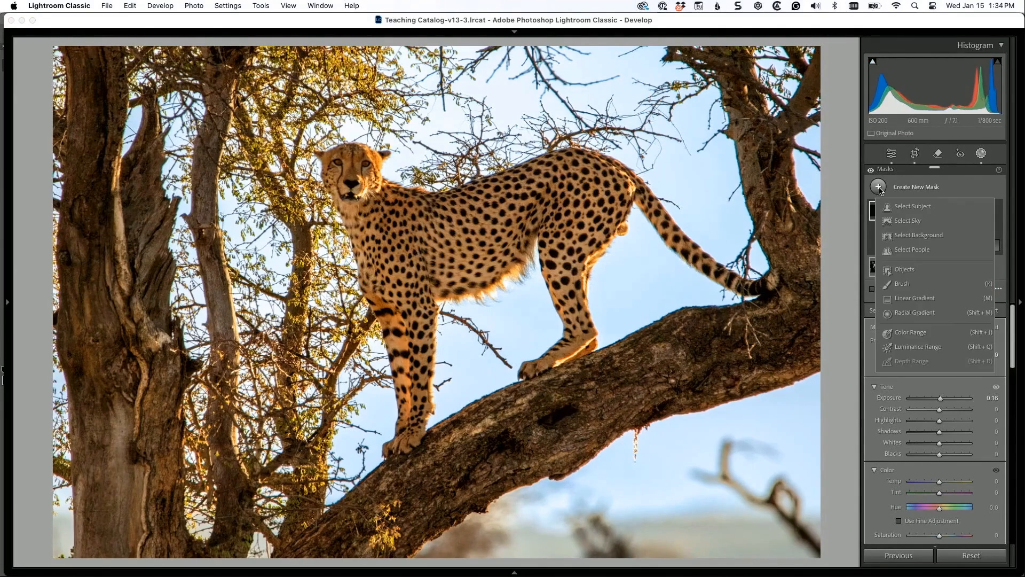
click(908, 284)
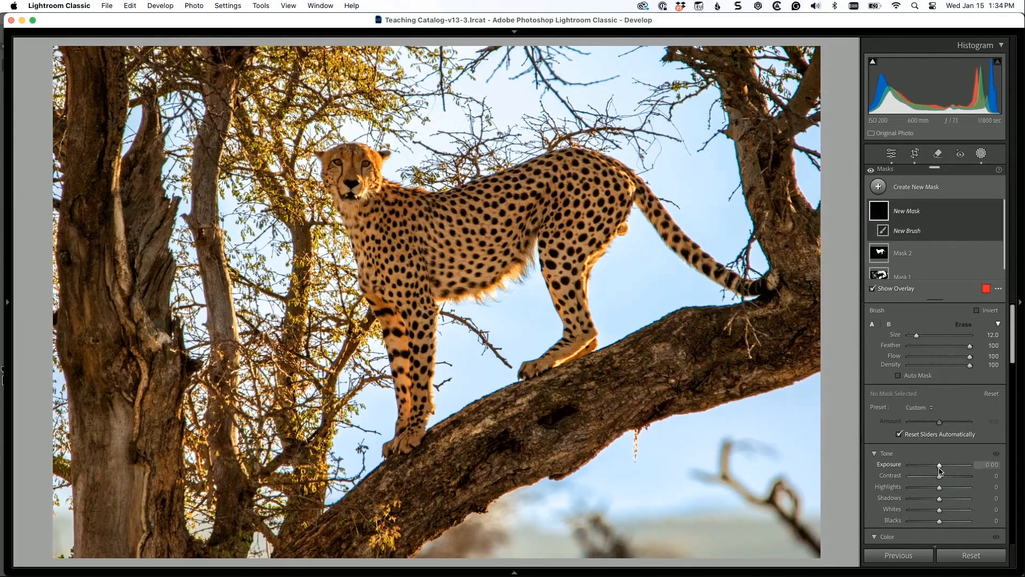
key(o)
drag(940, 469, 942, 470)
mouse_move(349, 172)
mouse_down()
mouse_move(354, 190)
mouse_move(352, 177)
mouse_up()
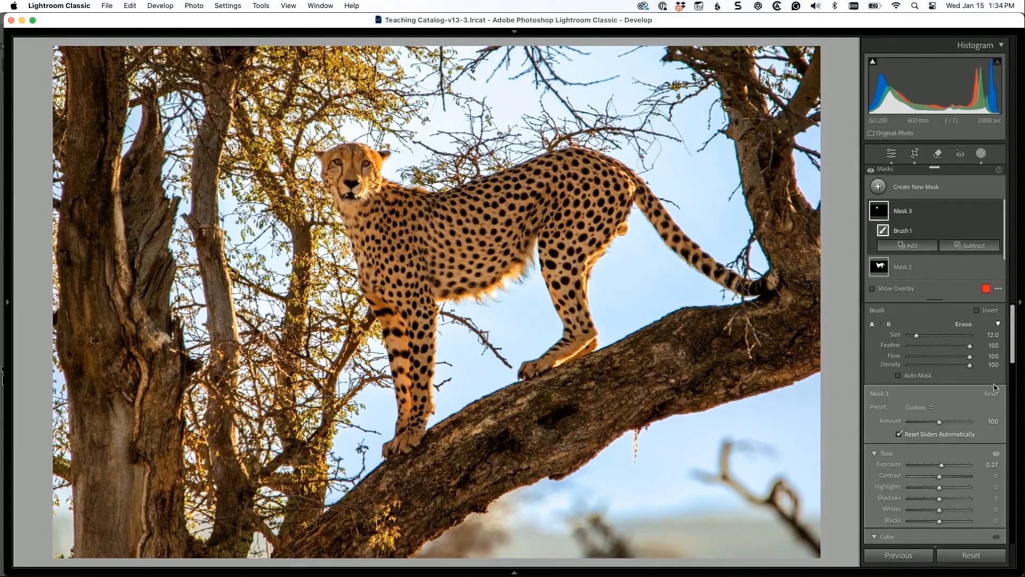
- Leave masking and add a Highlight Priority post-crop vignette with an Amount of -9
click(892, 155)
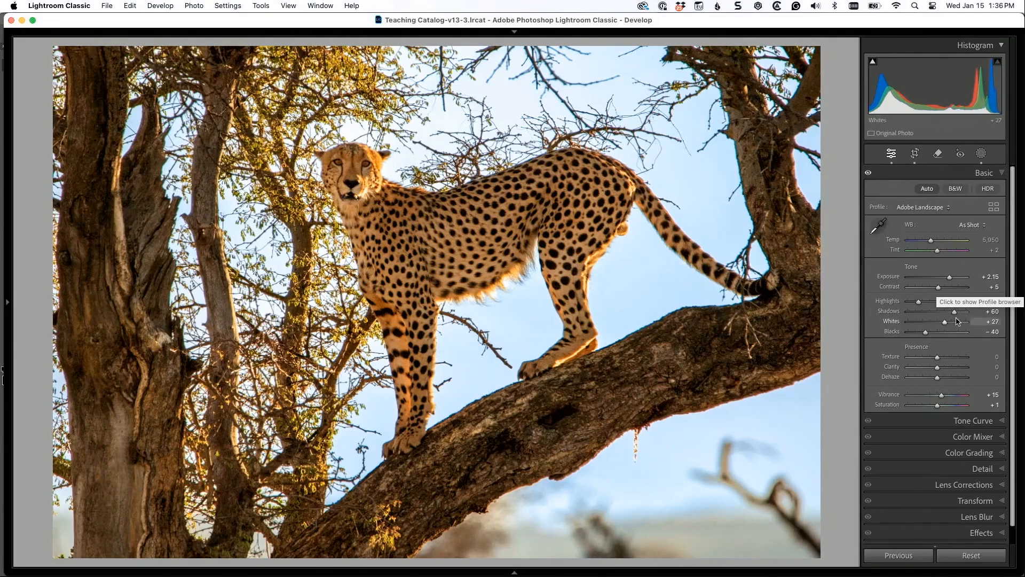
scroll(940, 374, down, 1)
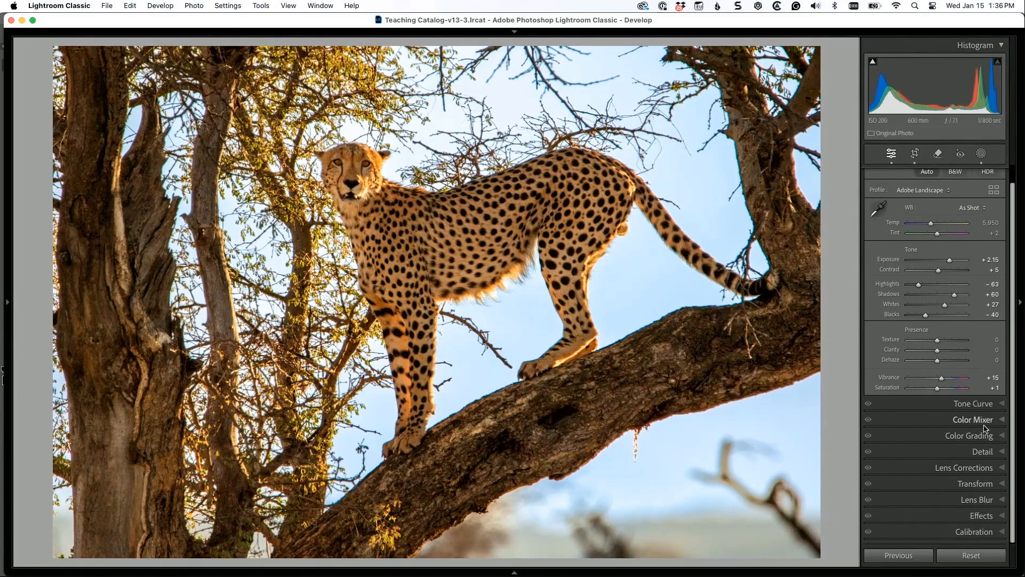
click(986, 515)
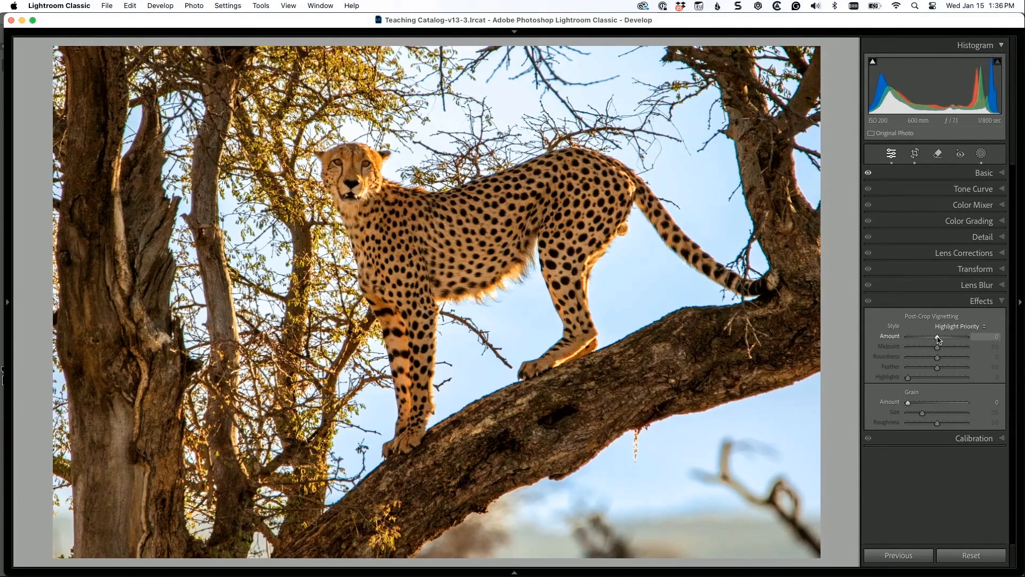
mouse_move(938, 339)
mouse_down()
mouse_move(925, 342)
mouse_move(935, 342)
mouse_up()
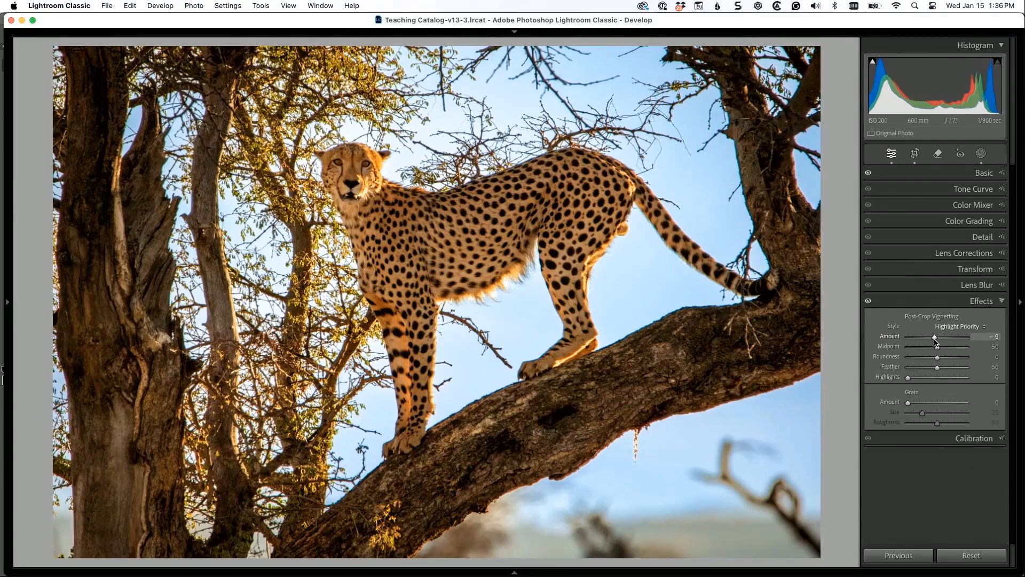
- Check the photo with the vignette effect off and on, and compare the before and after versions side by side
click(869, 302)
click(870, 303)
click(869, 303)
click(870, 303)
key(y)
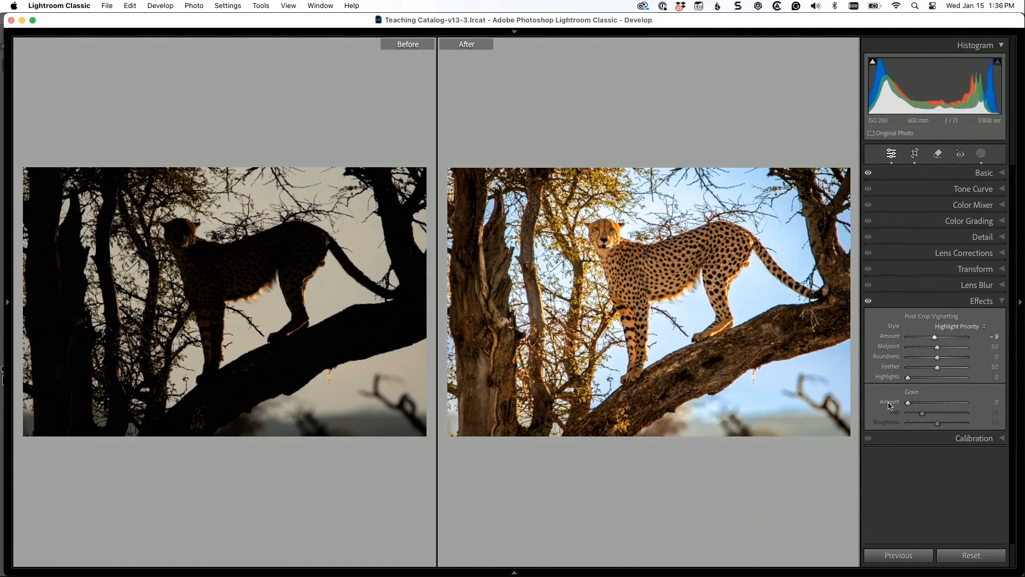
key(y)
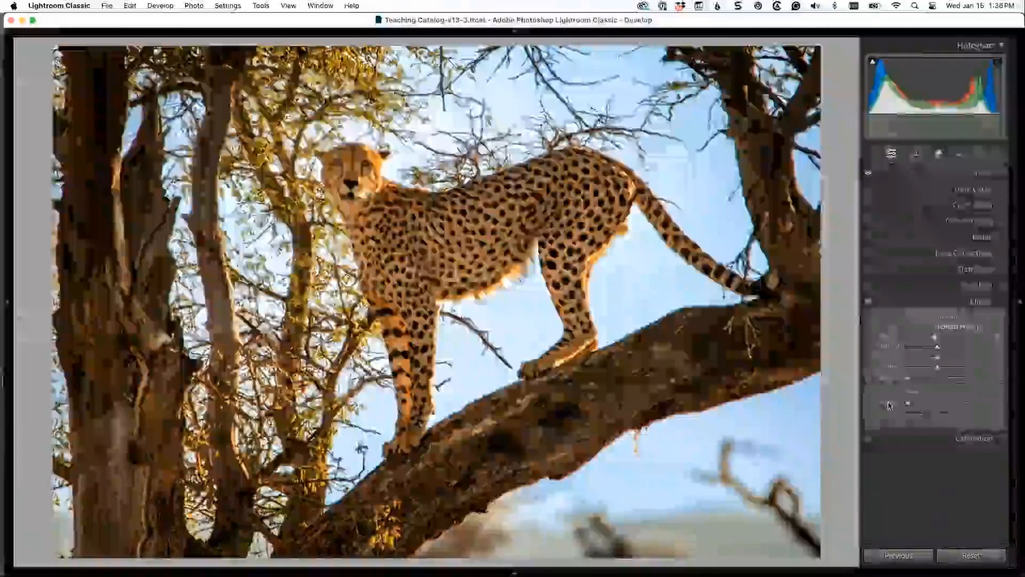